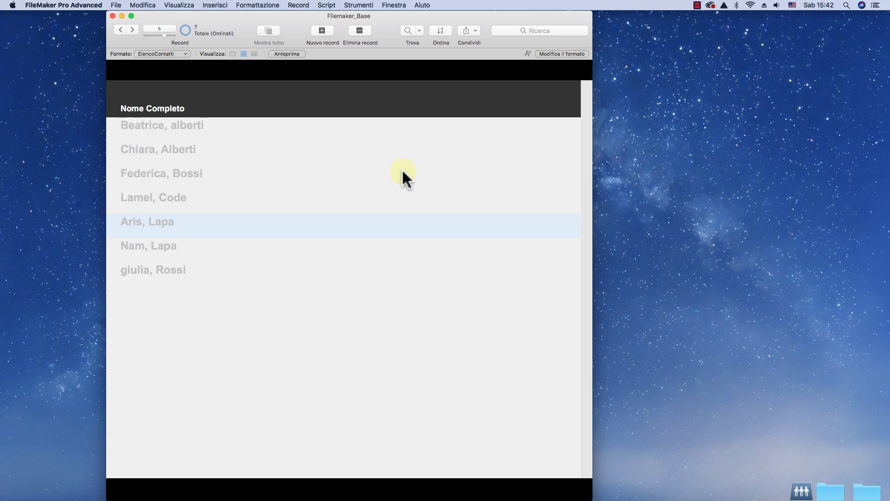
Edit the Mod_Contatti layout, moving the Note field and label down and the Foto container and label up beside the Nome and Cognome fields
left_click(159, 223)
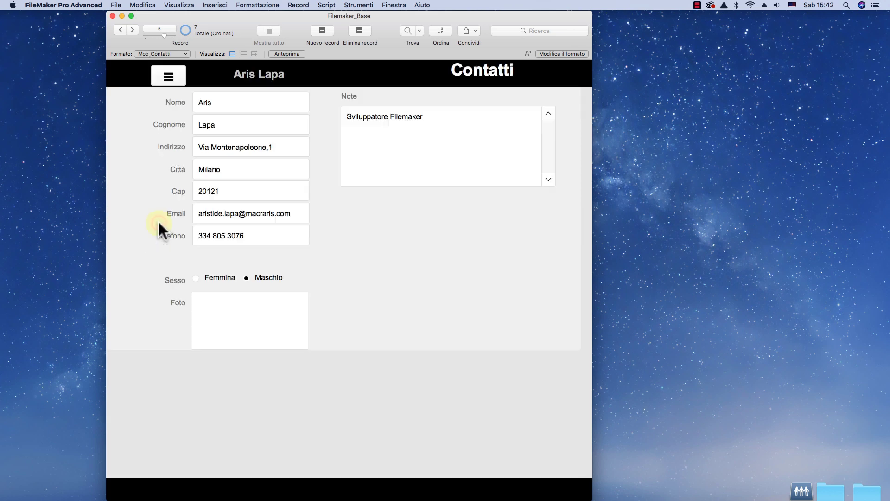
left_click(563, 54)
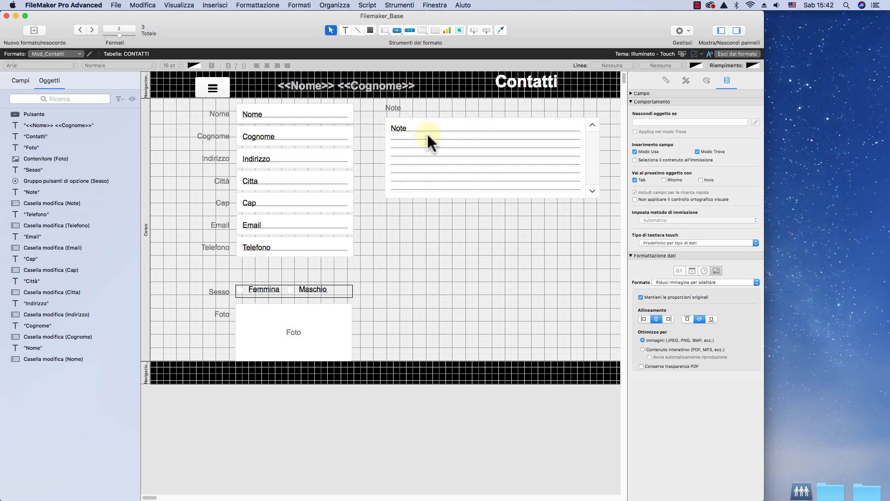
left_click(386, 106)
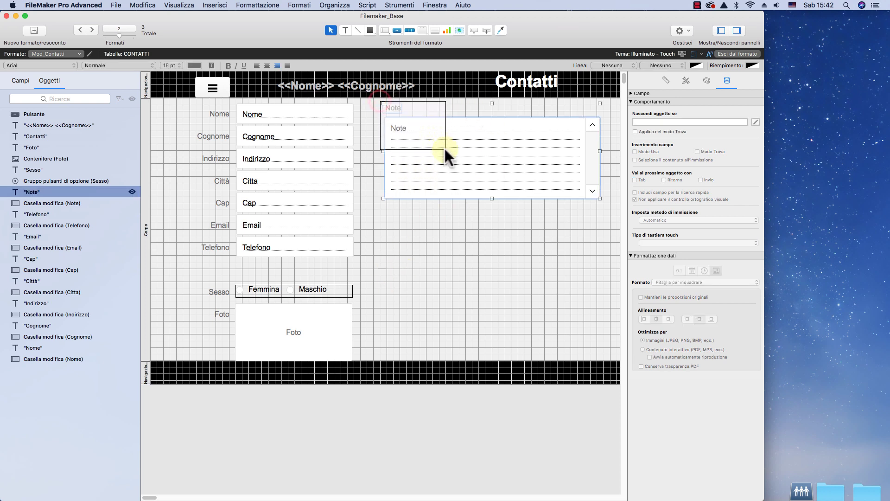
left_click(438, 144, "shift")
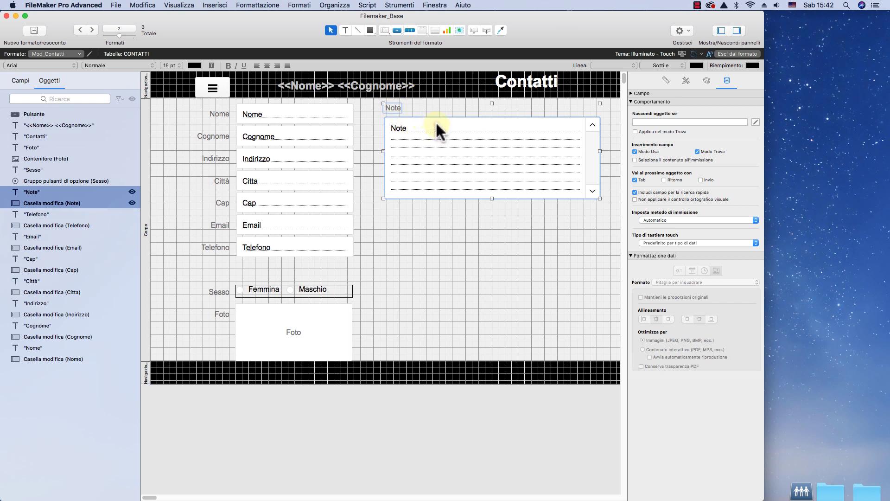
left_click_drag(435, 124, 435, 271)
left_click_drag(363, 301, 215, 313)
left_click_drag(269, 324, 441, 131)
Shrink the Note field to about the width of the other fields and move it with its label directly below the Sesso option buttons
left_click(435, 299)
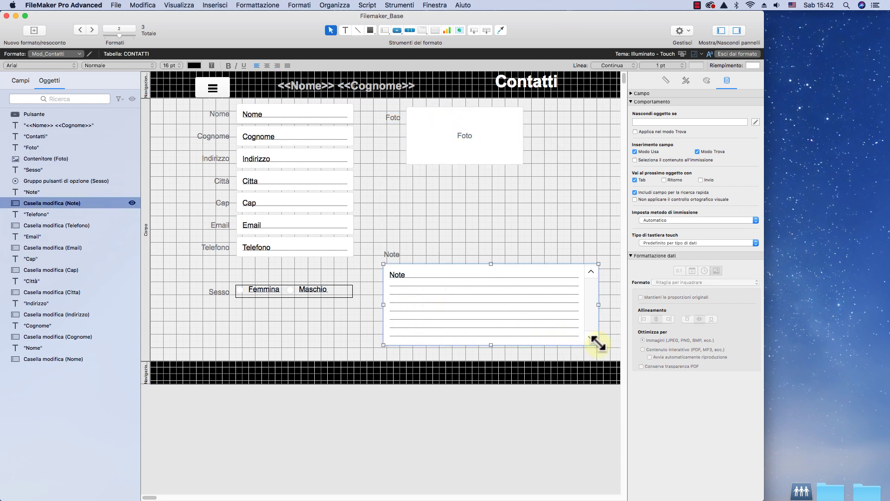
left_click_drag(598, 345, 512, 308)
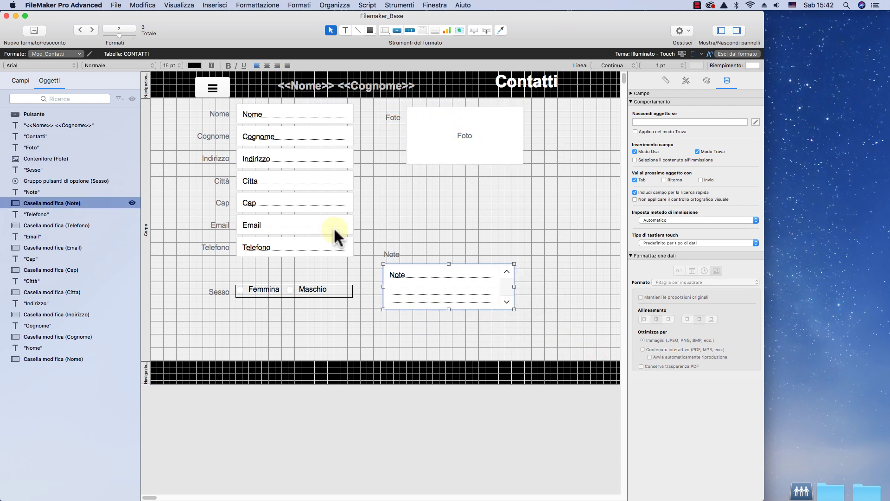
left_click(390, 252, "shift")
left_click_drag(390, 252, 235, 324)
Move the Sesso option buttons and the Note field, together with their labels, up to close the gap beneath Telefono
left_click(402, 324)
left_click_drag(403, 324, 204, 284)
left_click_drag(265, 312, 265, 294)
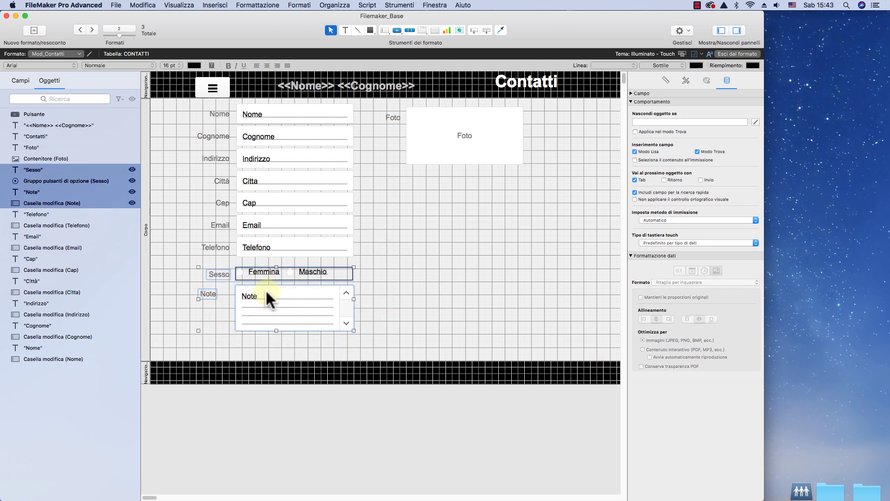
Enlarge the Foto container downward to a roughly square shape, delete its label, and return to the contact form in Browse mode
left_click(495, 149)
left_click_drag(478, 146, 454, 230)
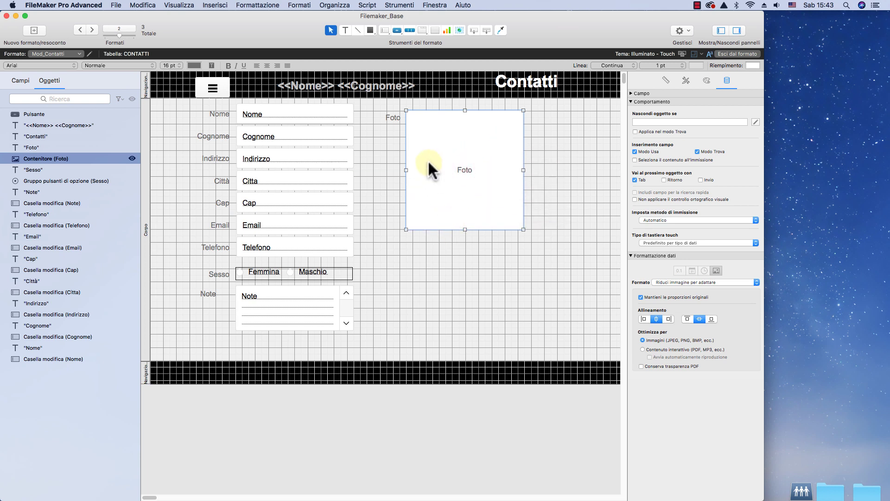
left_click(394, 117)
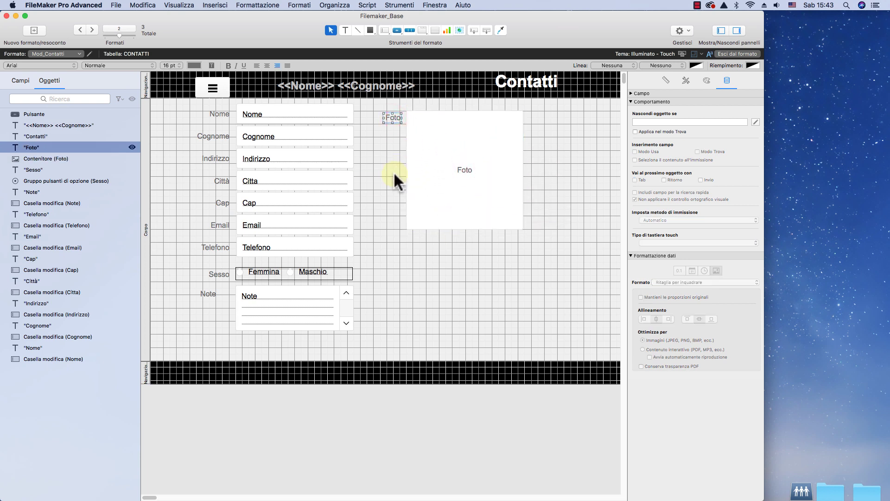
key("Delete")
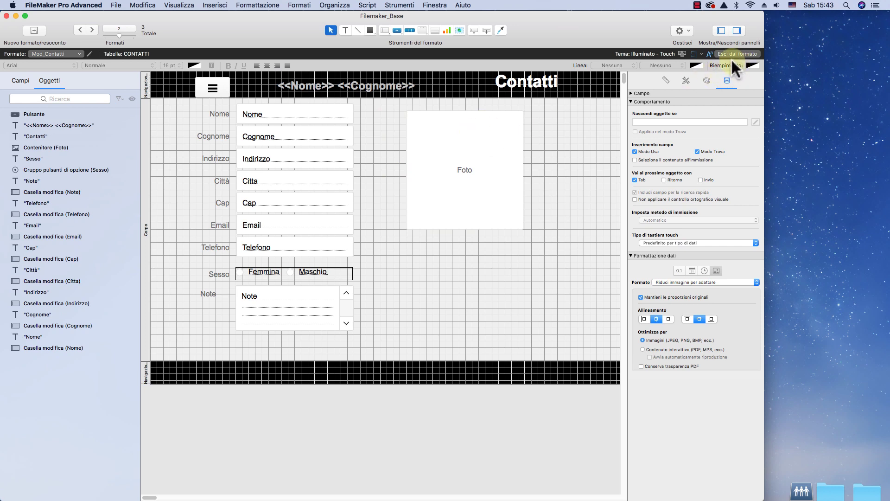
key("super+b")
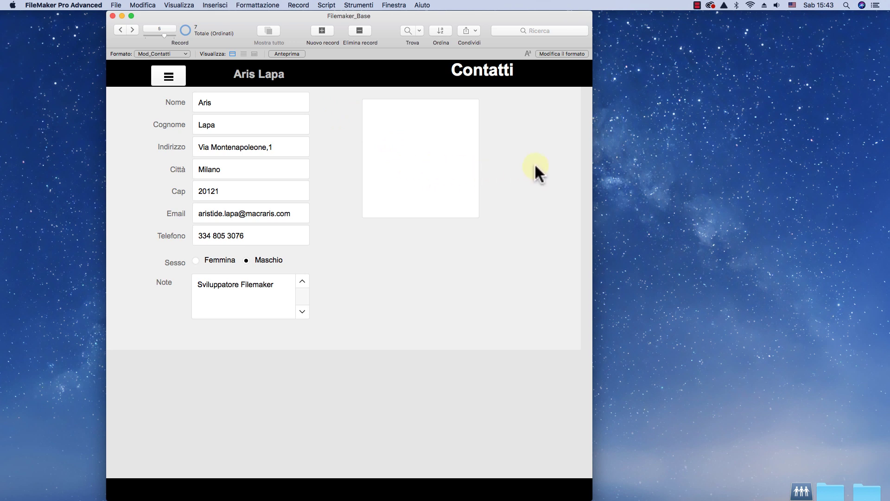
Insert the contact's portrait JPEG from the Filemaker_le_Basi folder into the empty photo container
right_click(407, 143)
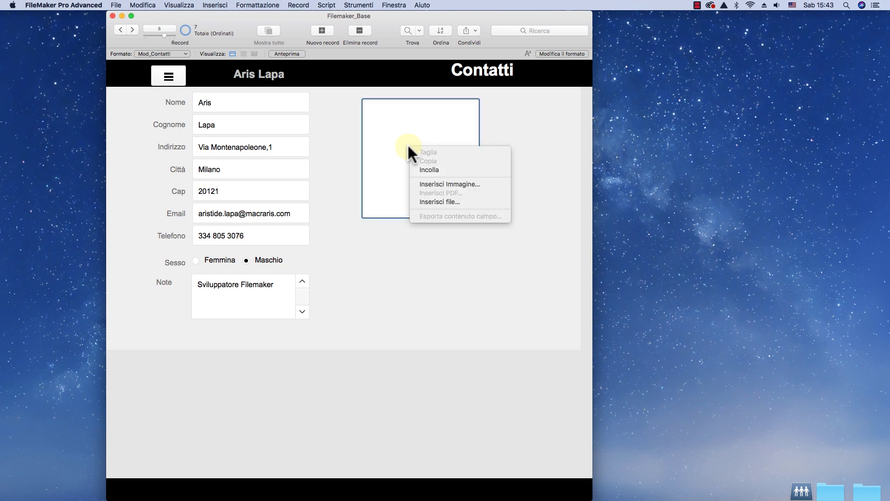
left_click(450, 184)
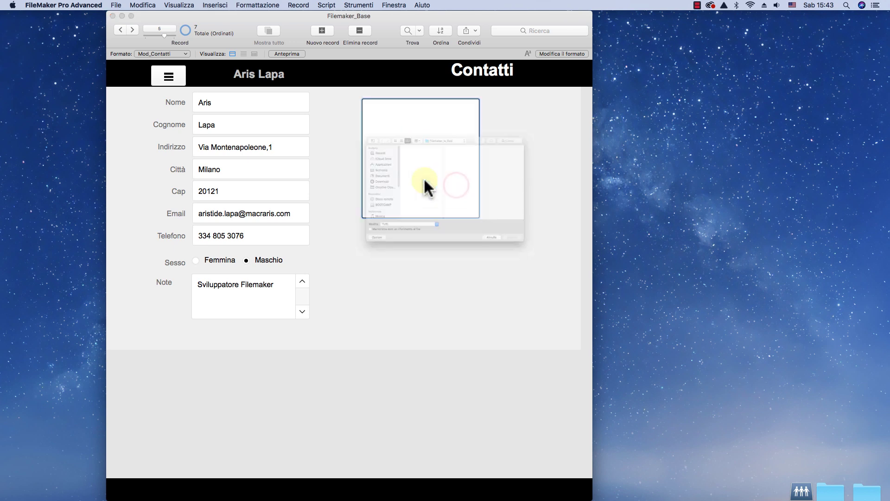
left_click(380, 100)
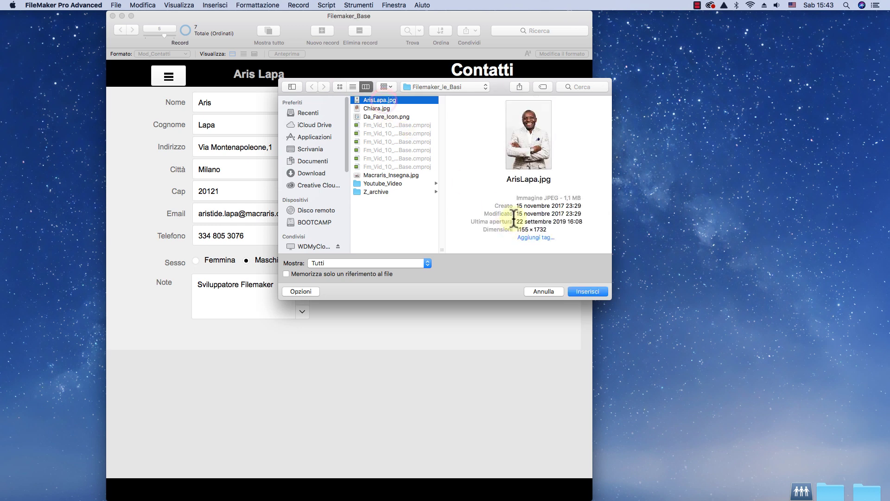
left_click(588, 292)
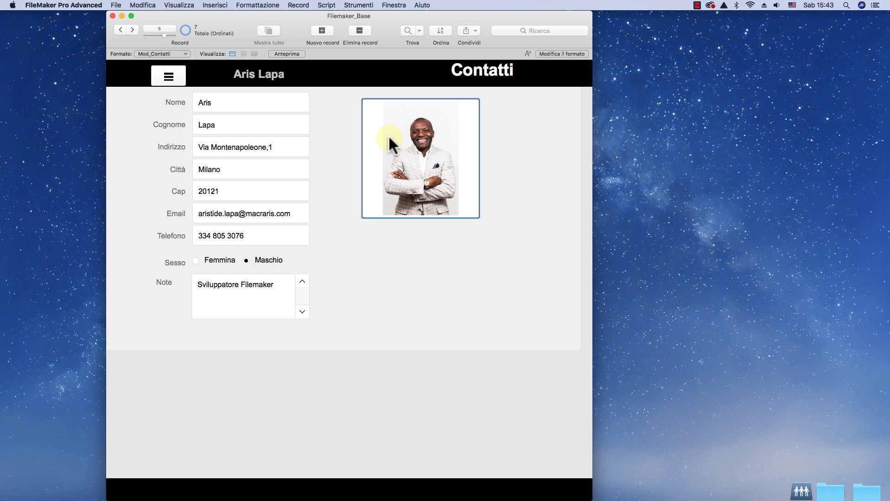
Launch Colorimetro Digitale, sample the background colour of the portrait photo, and close it
key("super+space")
type("colo")
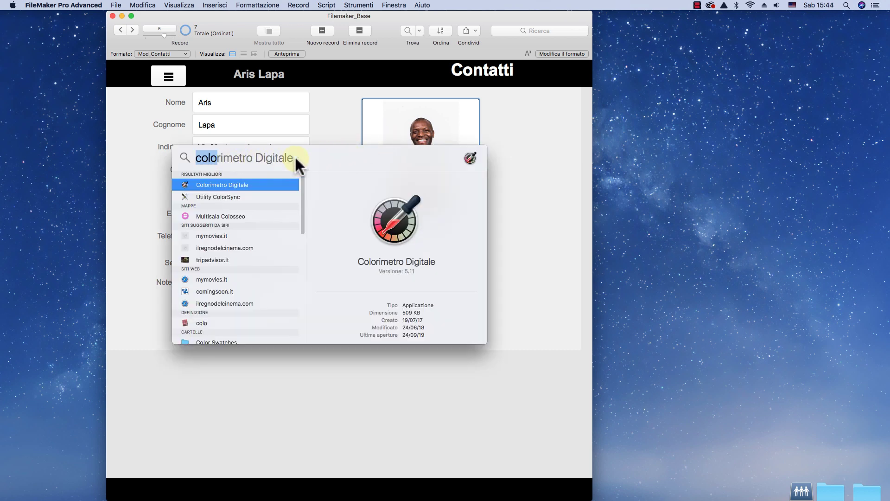
key("Return")
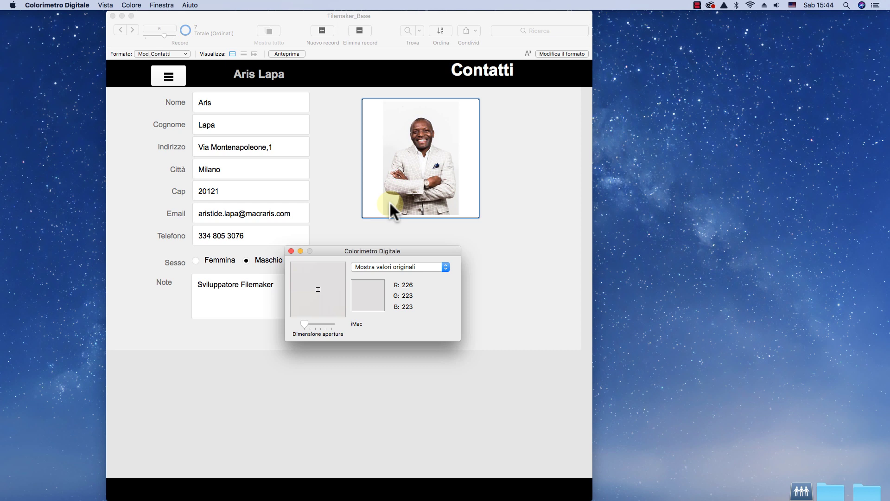
left_click(291, 251)
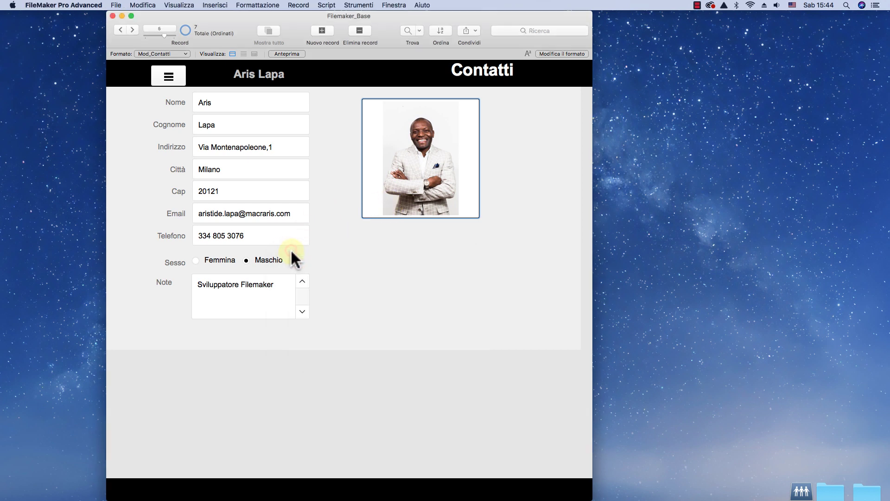
Switch to Chrome and search Google for "rgb to hex"
mouse_move(403, 498)
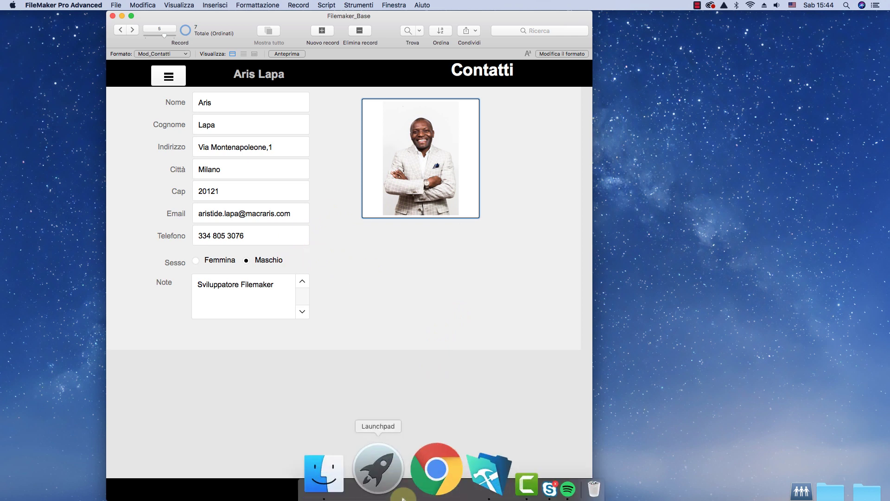
left_click(408, 473)
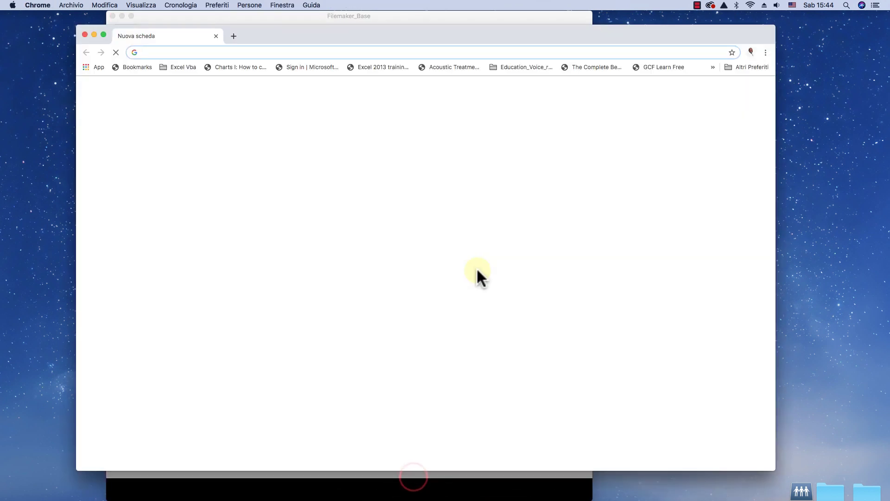
left_click(334, 221)
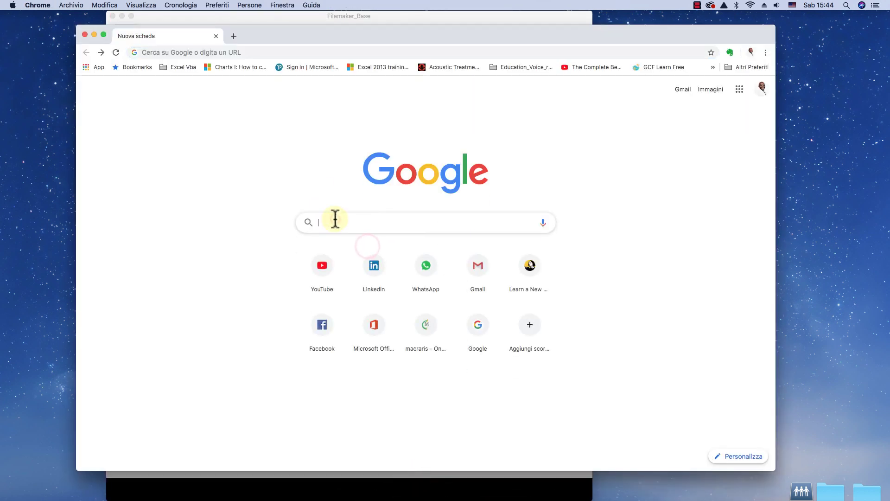
type("rgb")
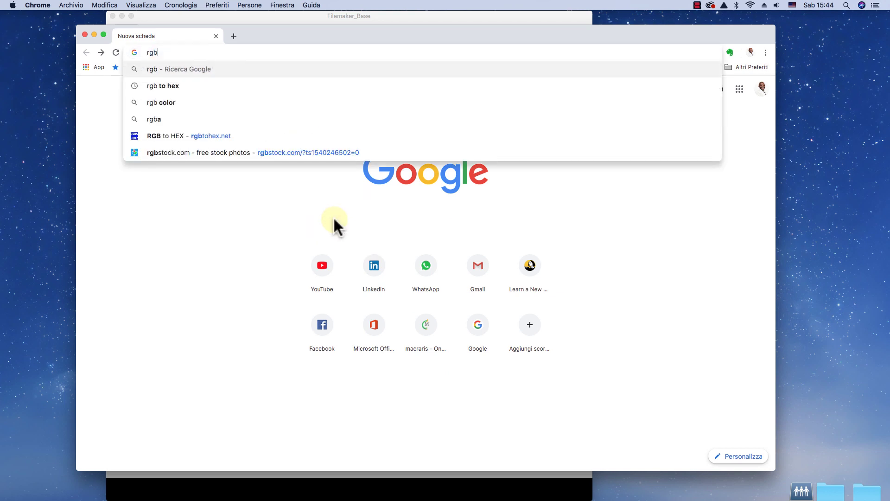
key("Down")
key("Return")
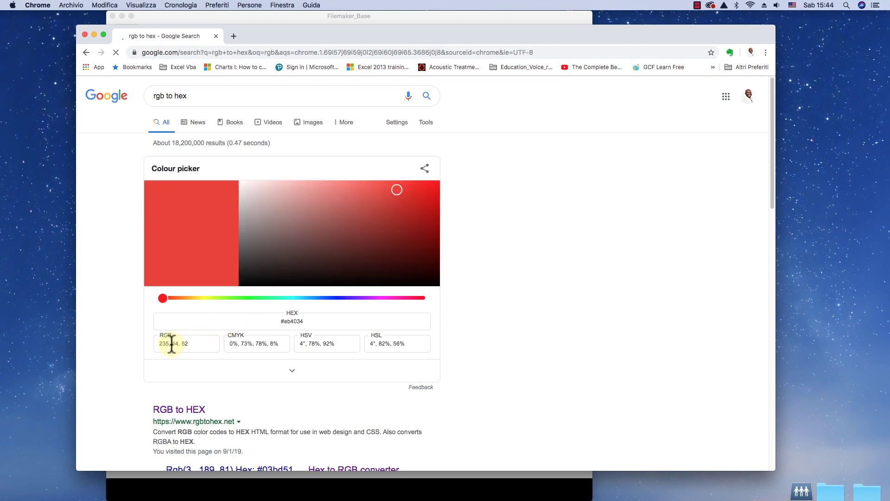
Convert RGB 226, 223, 223 in Google's colour picker, select the resulting hex code, and minimize the browser window
left_click_drag(190, 345, 142, 338)
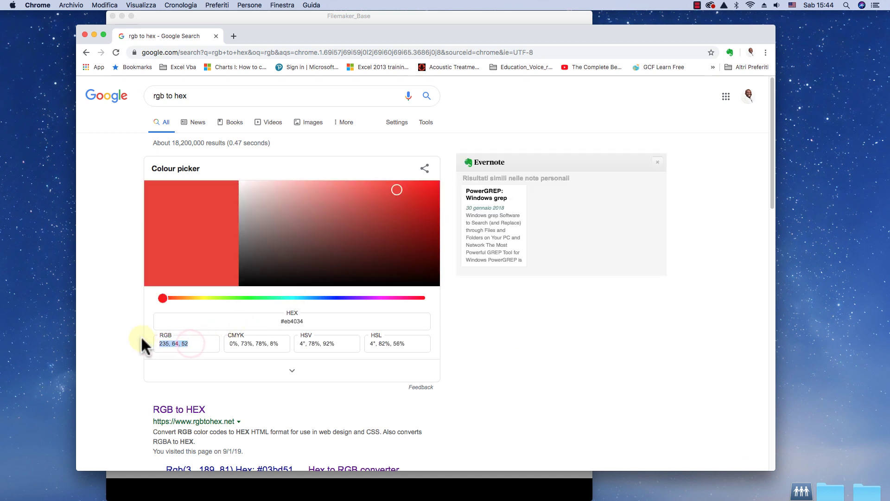
type("226.223.22")
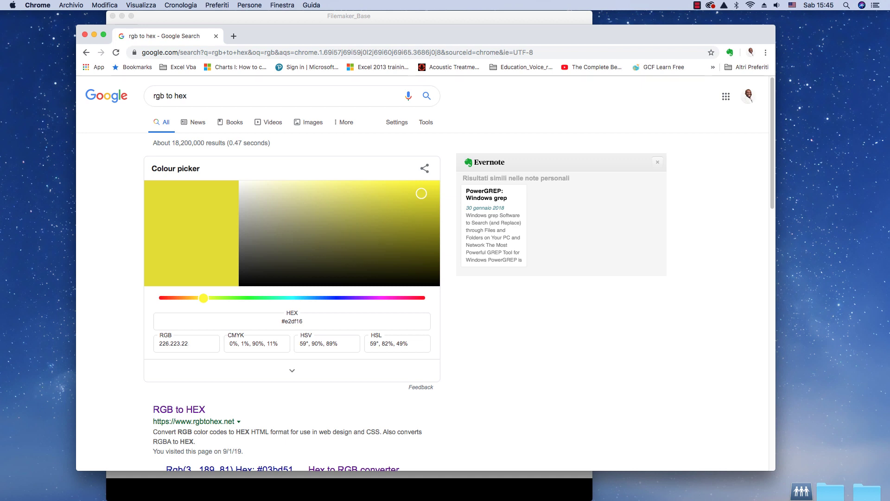
type("3")
double_click(289, 322)
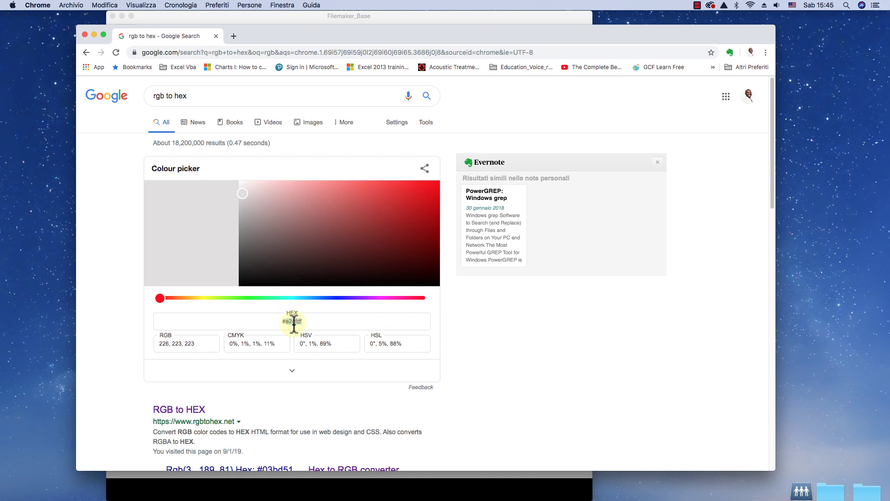
left_click(94, 34)
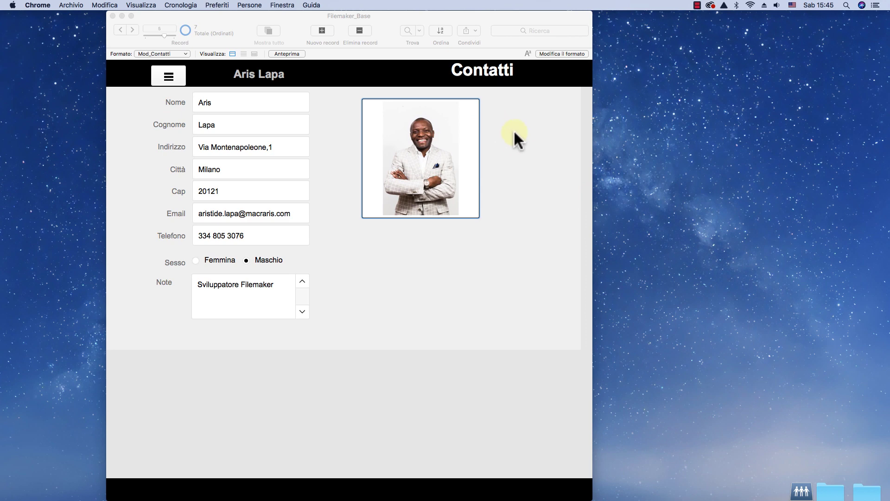
In layout editing, give the Foto container a solid fill with hex colour E2DFDF
left_click(560, 54)
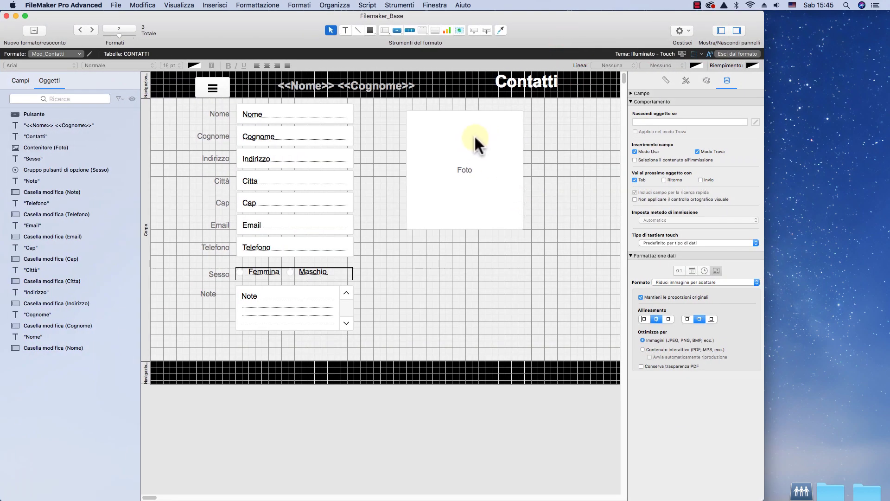
left_click(477, 144)
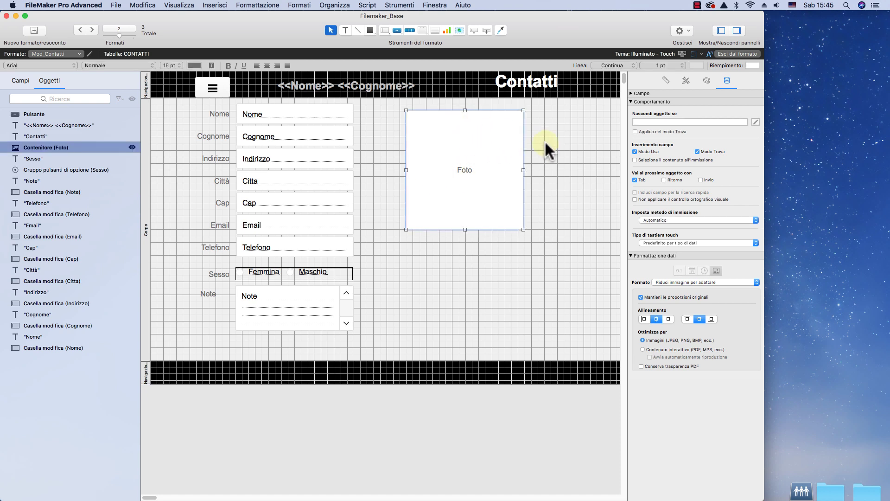
left_click(705, 80)
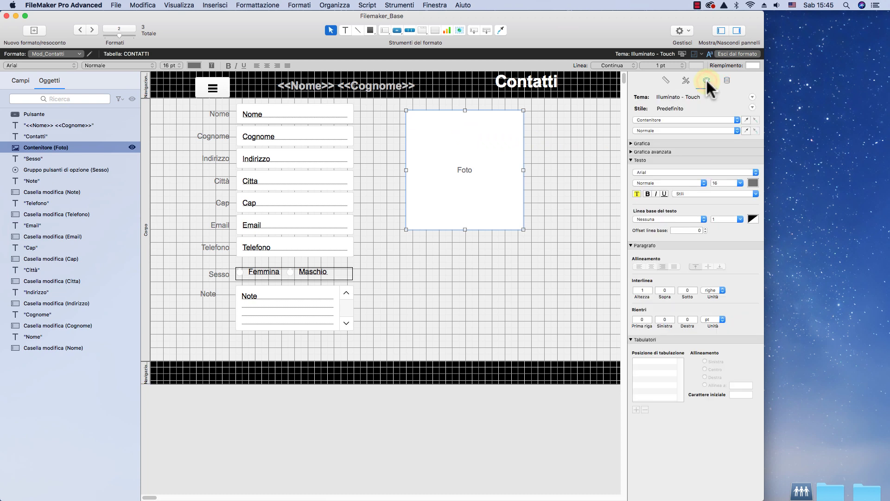
left_click(631, 143)
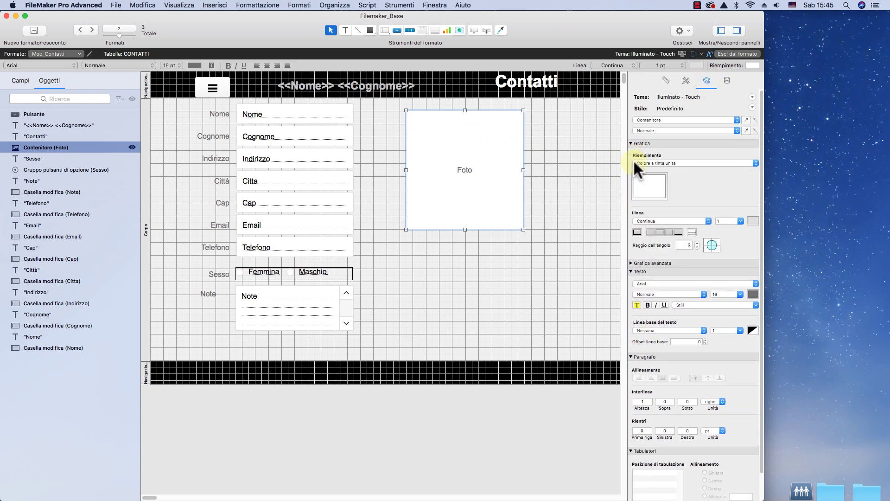
left_click(662, 163)
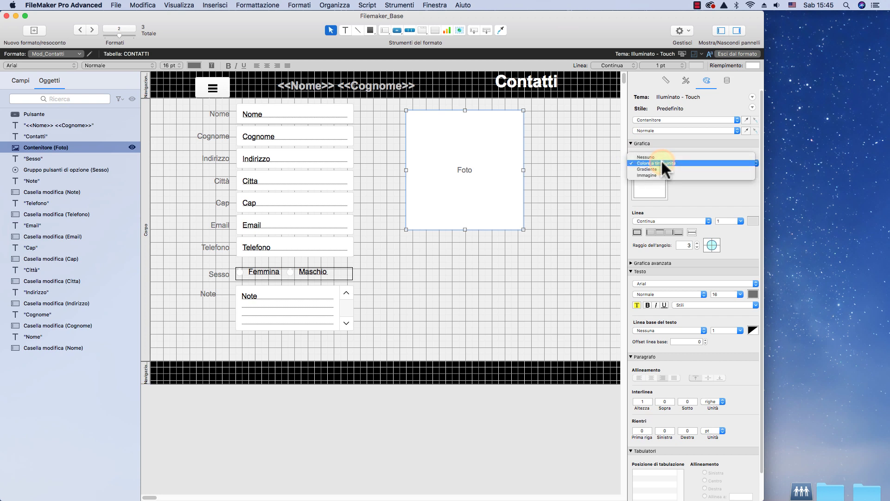
left_click(663, 163)
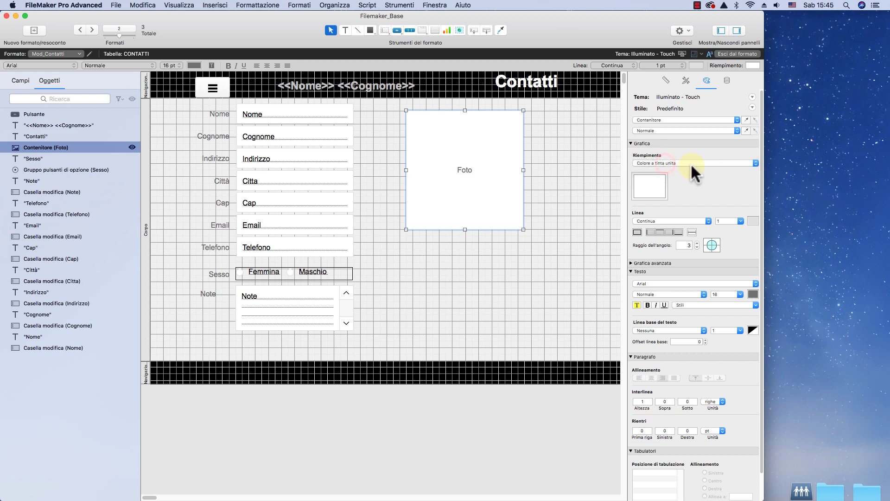
left_click(649, 187)
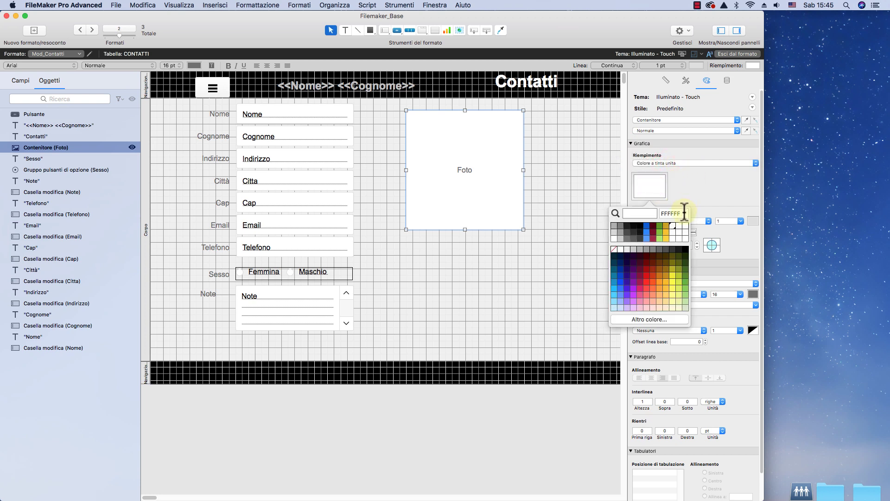
left_click_drag(685, 212, 663, 212)
type("E2DFDF")
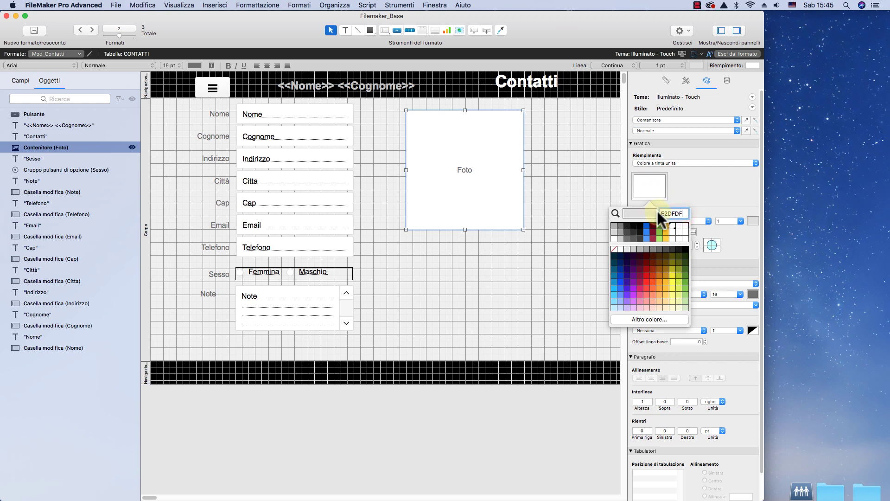
key("Return")
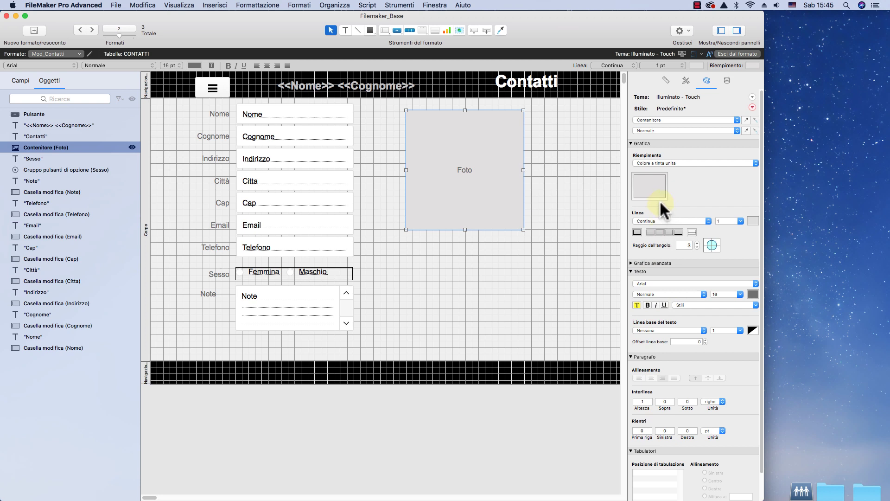
Change the Foto container's fill to a gradient starting with E2DFDF and move both colour stops towards the middle
left_click(682, 164)
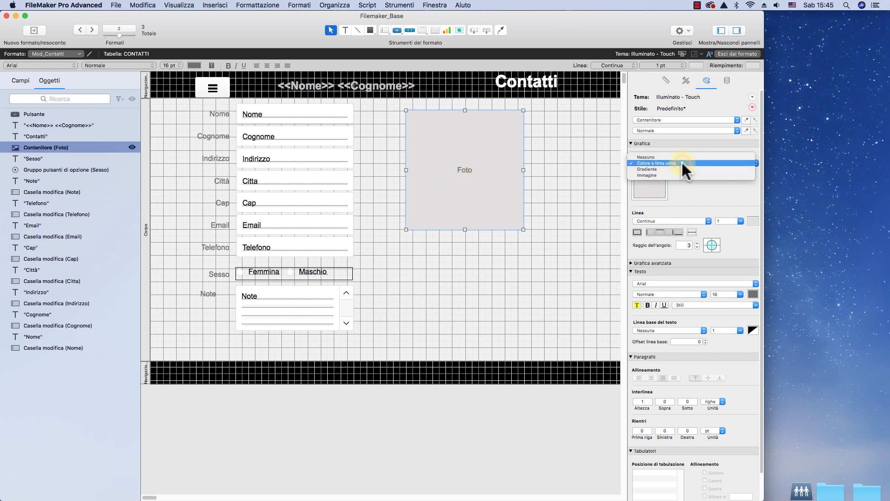
left_click(659, 168)
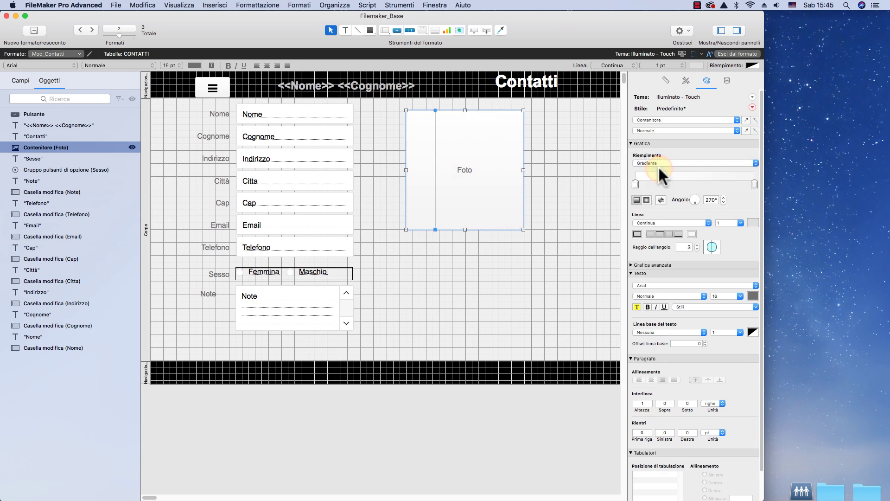
left_click(635, 184)
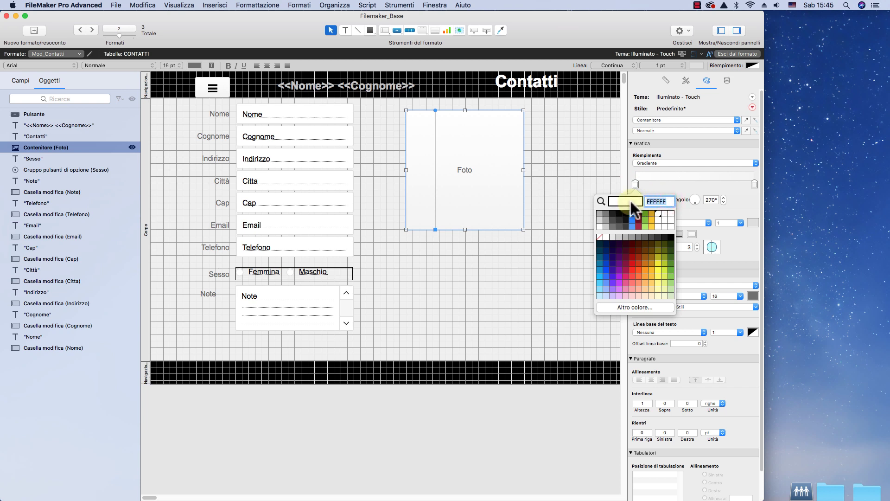
type("E2DFDF")
key("Return")
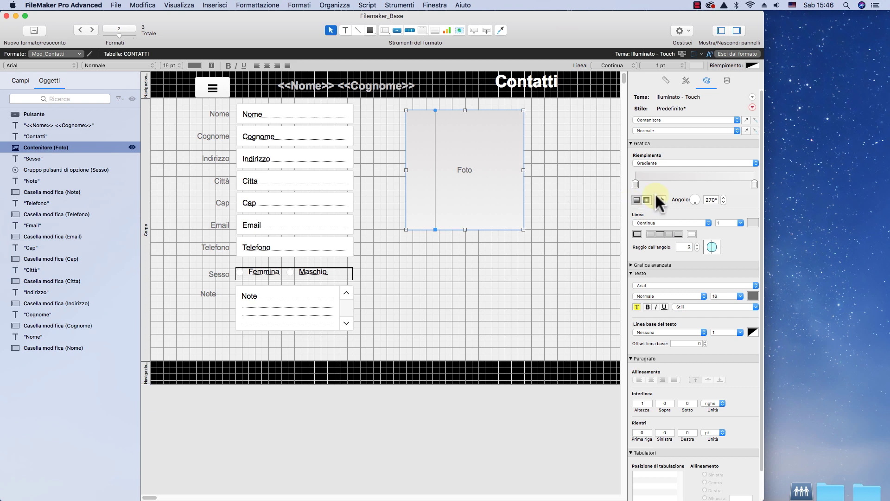
left_click_drag(639, 187, 673, 186)
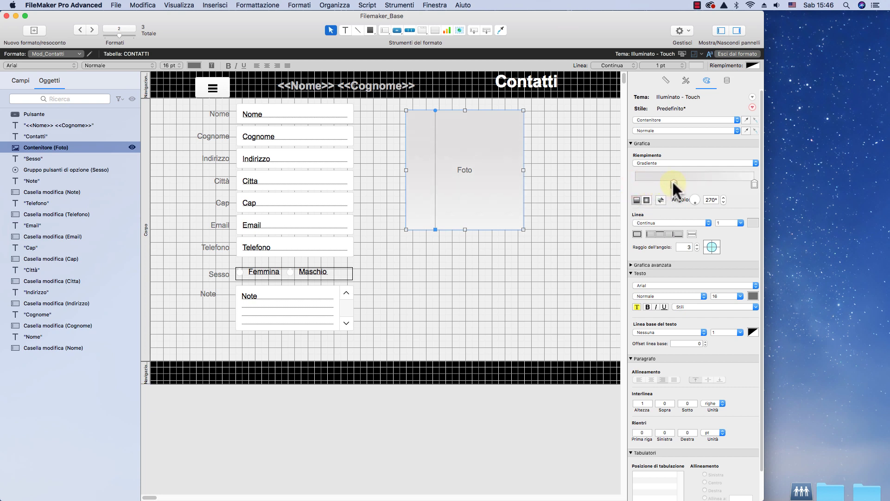
left_click_drag(753, 184, 709, 183)
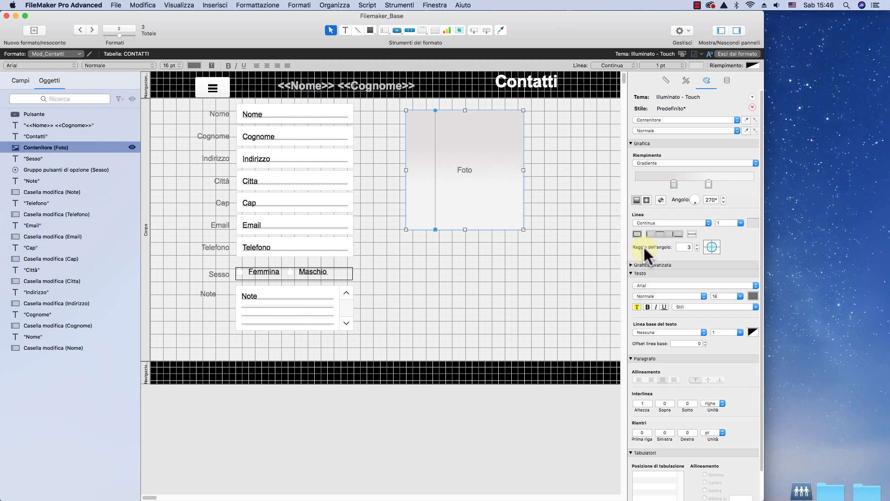
Set the Foto container's corner radius to 100 and leave layout editing
left_click(693, 247)
type("100")
key("Return")
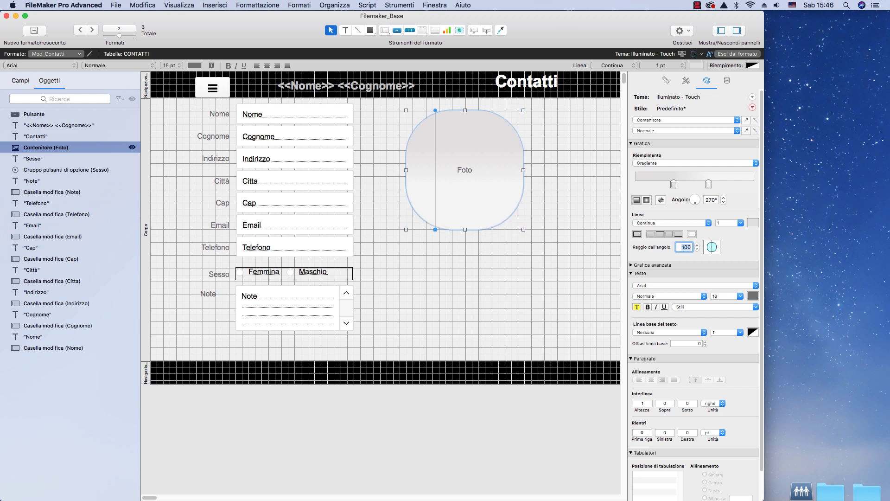
left_click(687, 247)
left_click(498, 169)
left_click(730, 54)
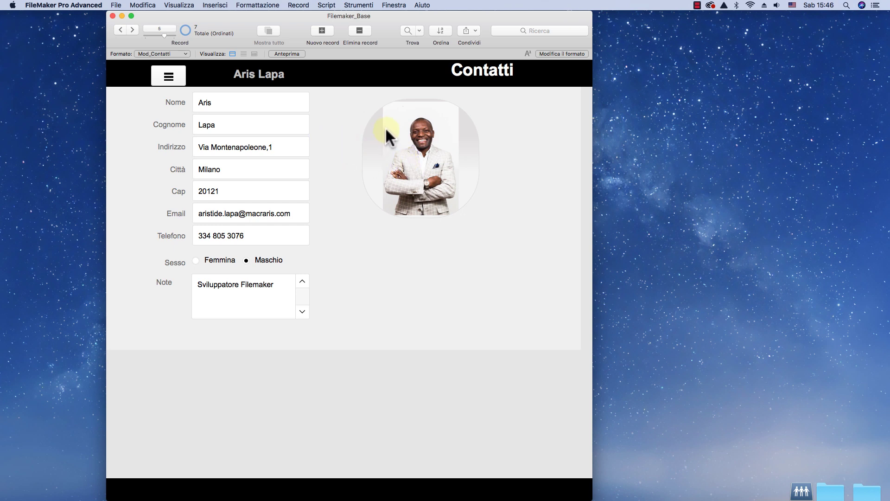
Search the contacts by first name for the PowerPoint Designer's record
left_click(520, 31)
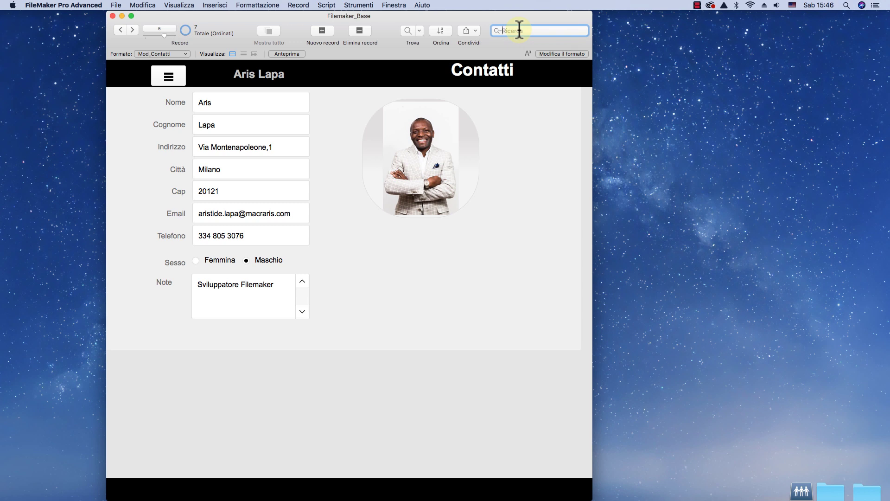
type("chiara")
key("Return")
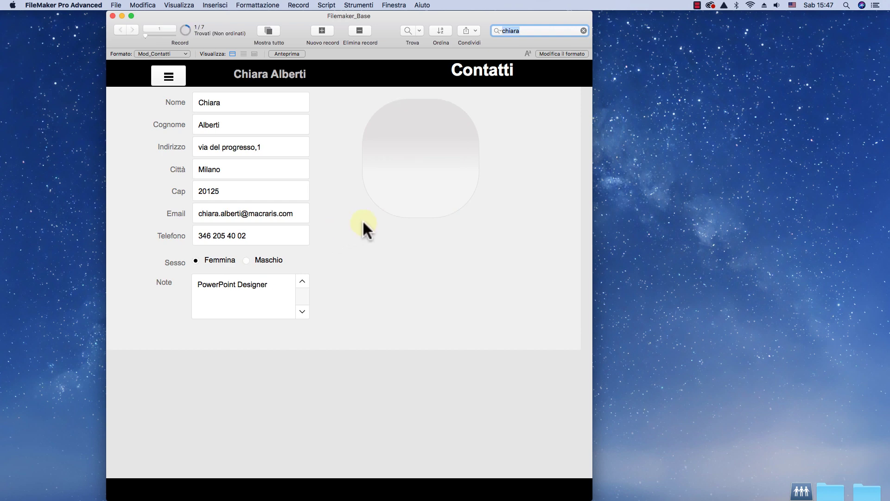
Insert the found contact's portrait JPEG from the Filemaker_le_Basi folder into her empty photo container
right_click(403, 156)
left_click(442, 196)
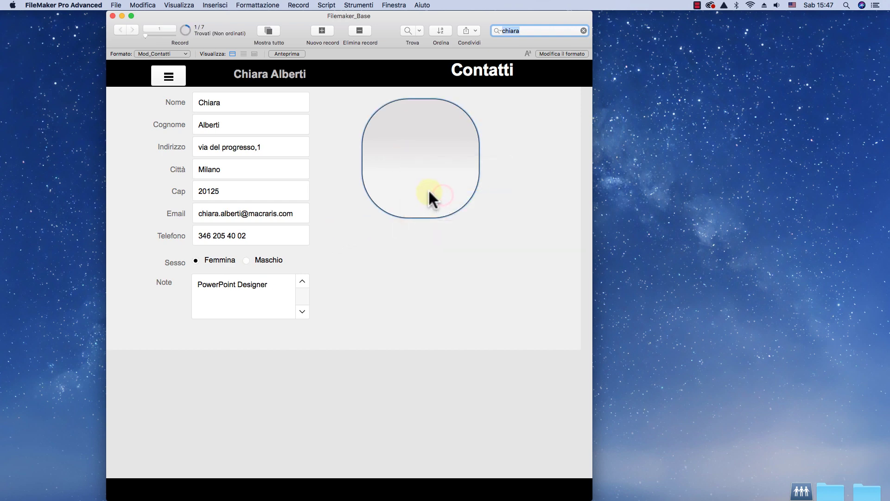
left_click(383, 108)
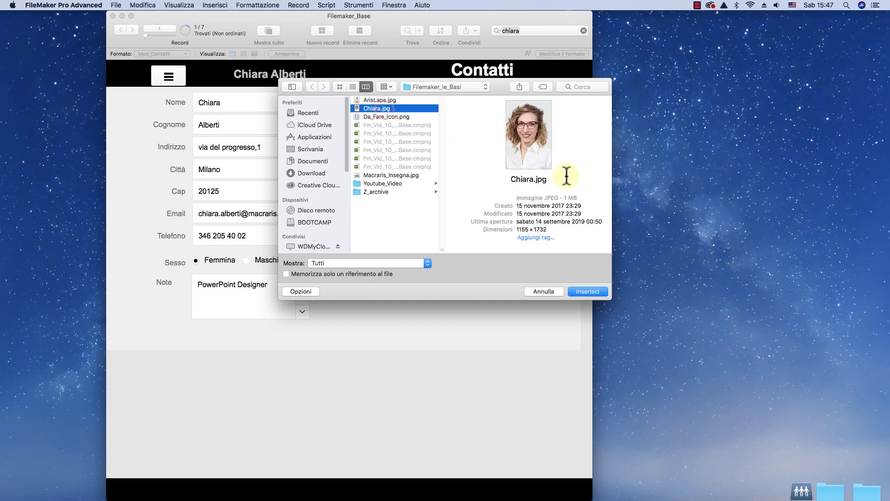
left_click(587, 291)
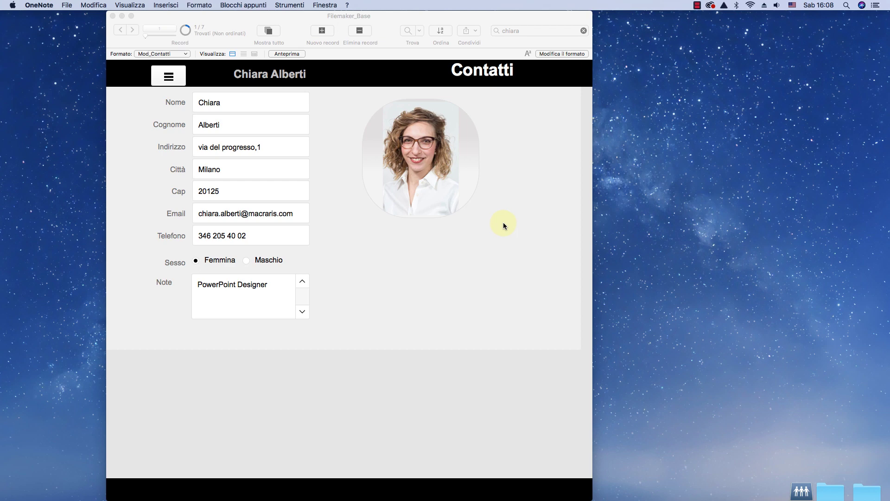
Return to layout editing and draw a small button just beside the Email field
left_click(503, 221)
key("super+l")
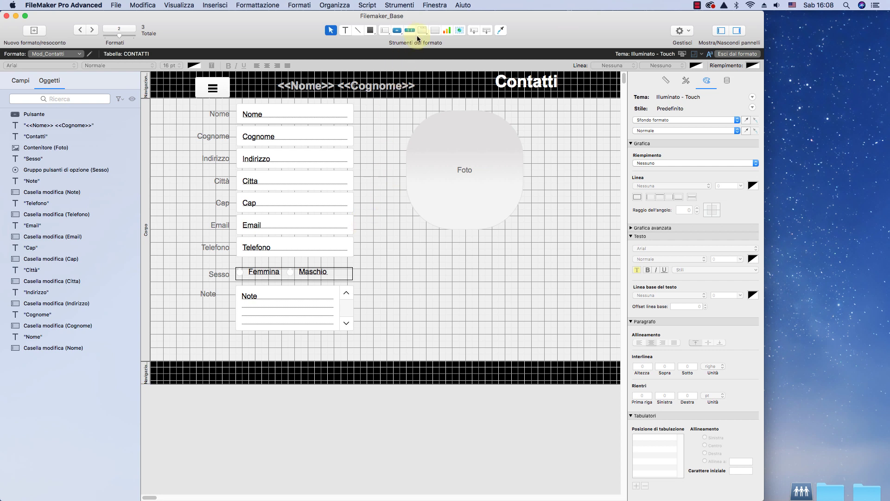
left_click(397, 30)
left_click_drag(356, 216, 384, 236)
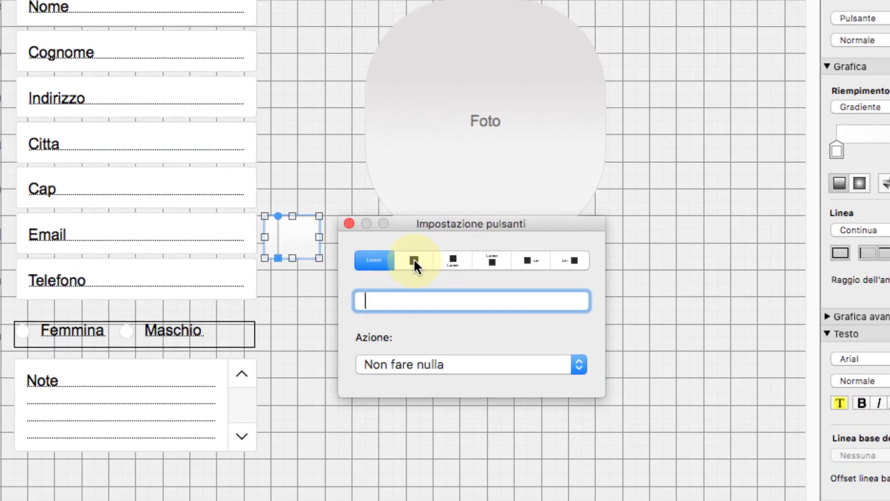
Make the new button icon-only, using the solid envelope symbol at 21 pt
left_click(428, 241)
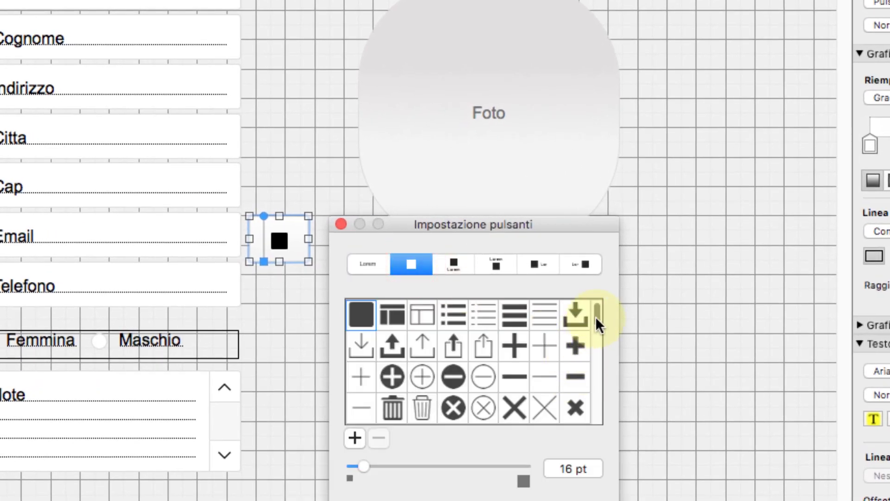
left_click_drag(596, 316, 589, 349)
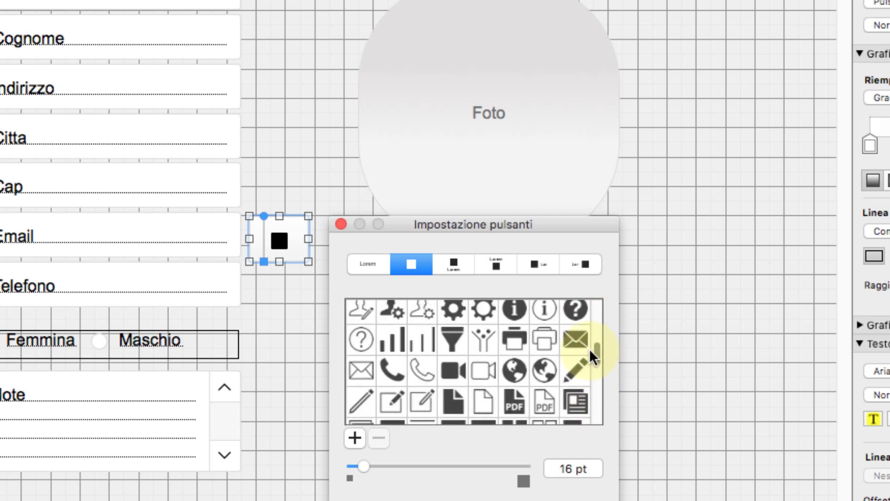
left_click(575, 339)
left_click(373, 465)
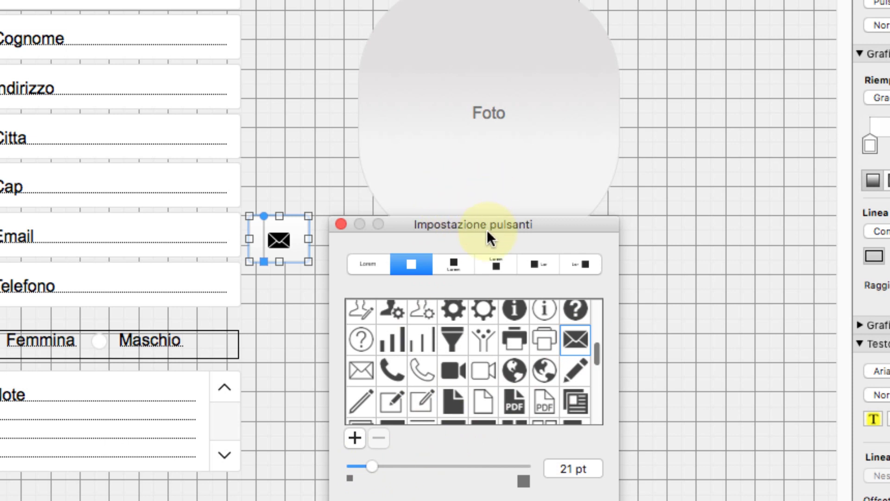
Assign the envelope button a single-step action (Istruzione singola) that runs Invia posta
left_click_drag(487, 229, 495, 19)
left_click(422, 340)
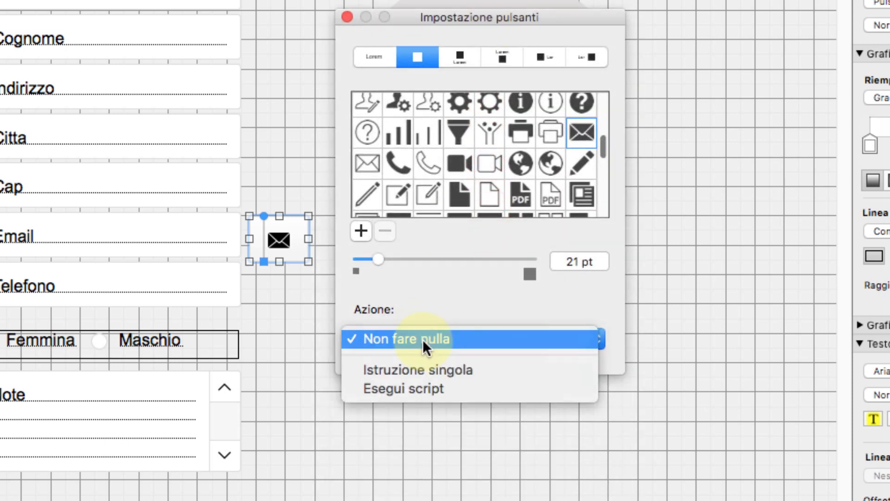
left_click(438, 372)
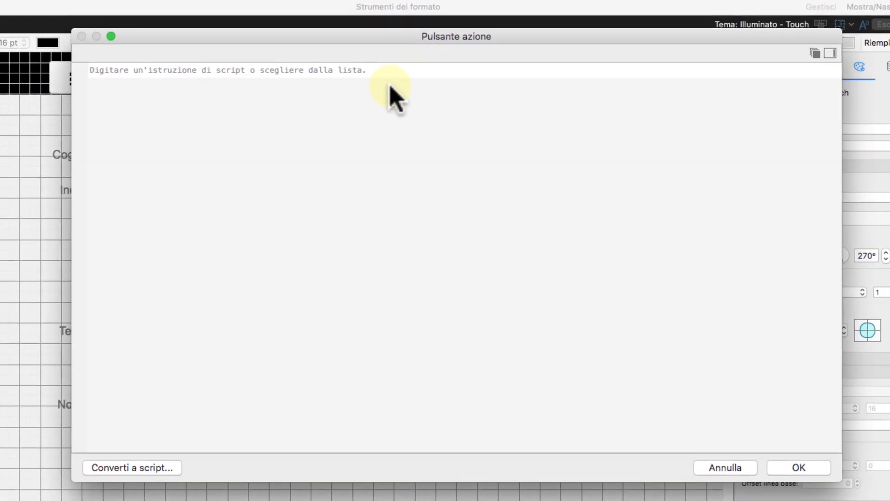
left_click(364, 71)
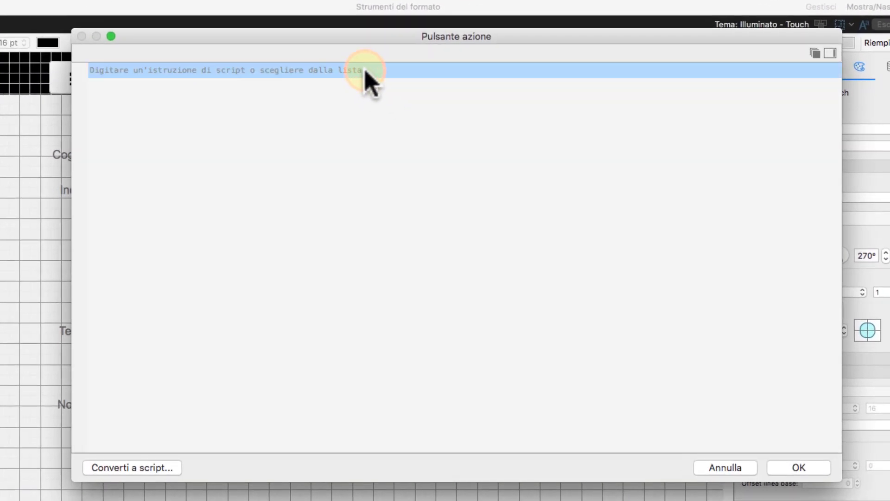
type("posta")
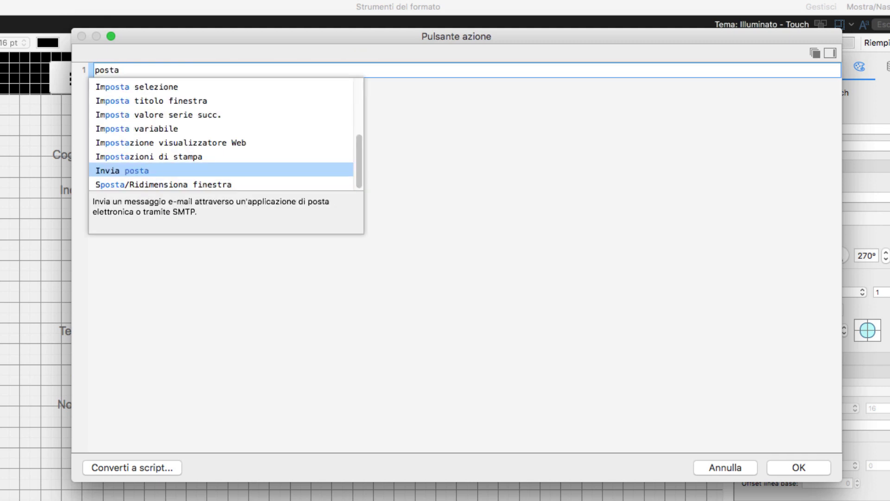
key("Return")
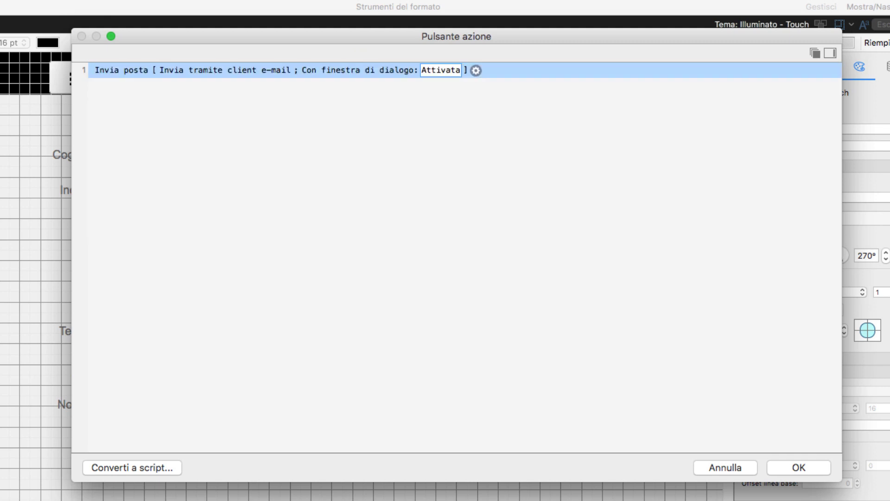
In the Invia posta options, set the recipient (A) to the Email field of the CONTATTI table
left_click(476, 70)
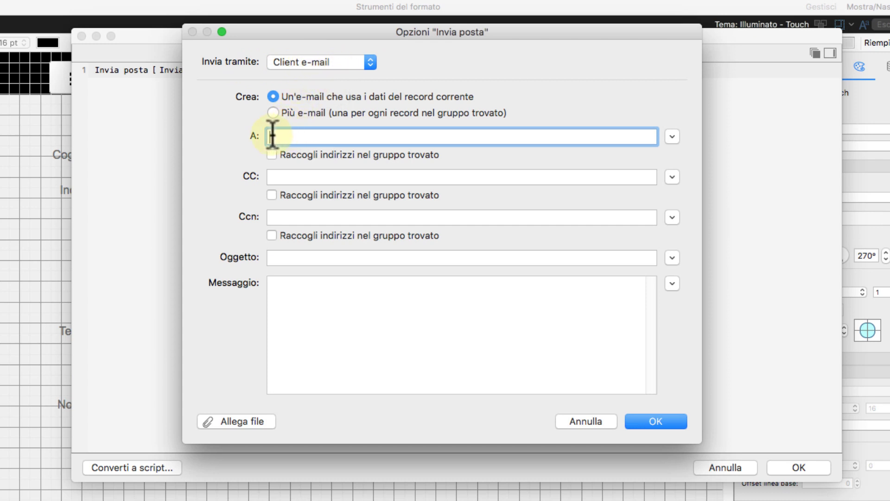
left_click(673, 137)
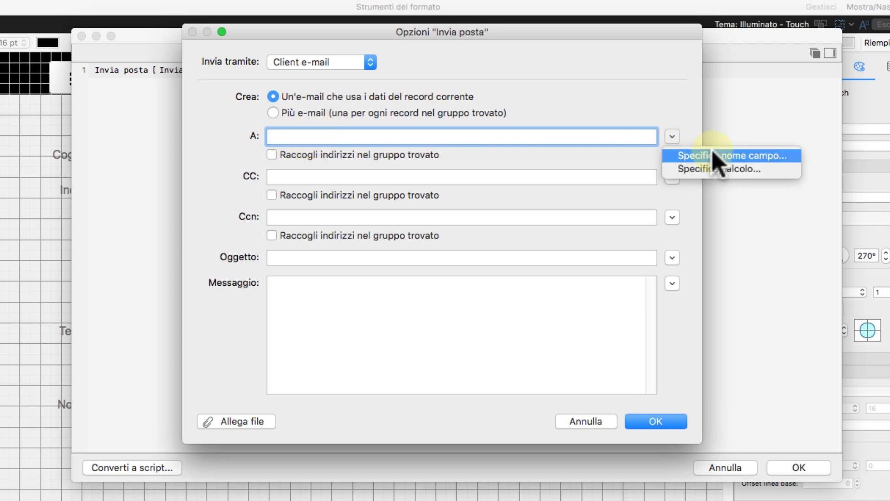
left_click(752, 155)
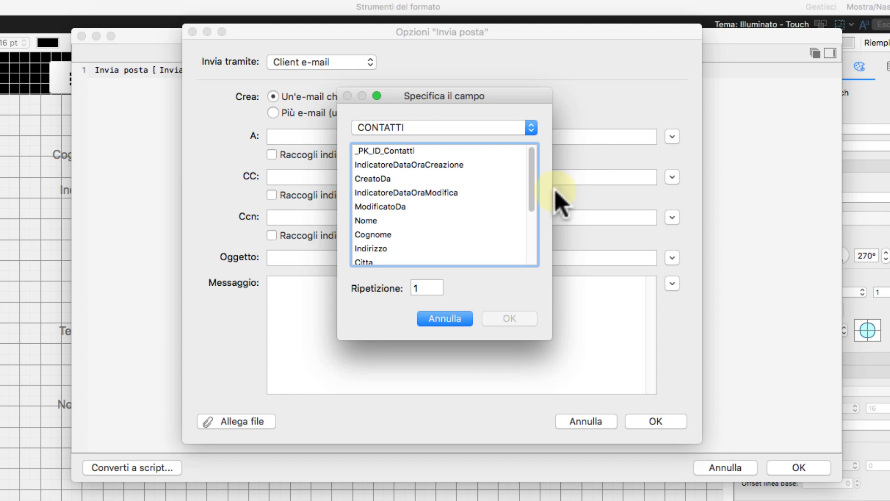
left_click_drag(532, 183, 529, 224)
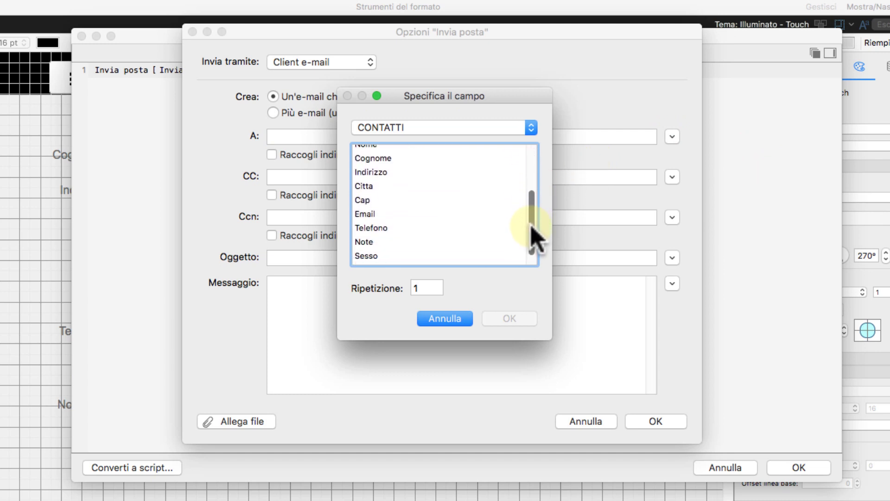
left_click(372, 214)
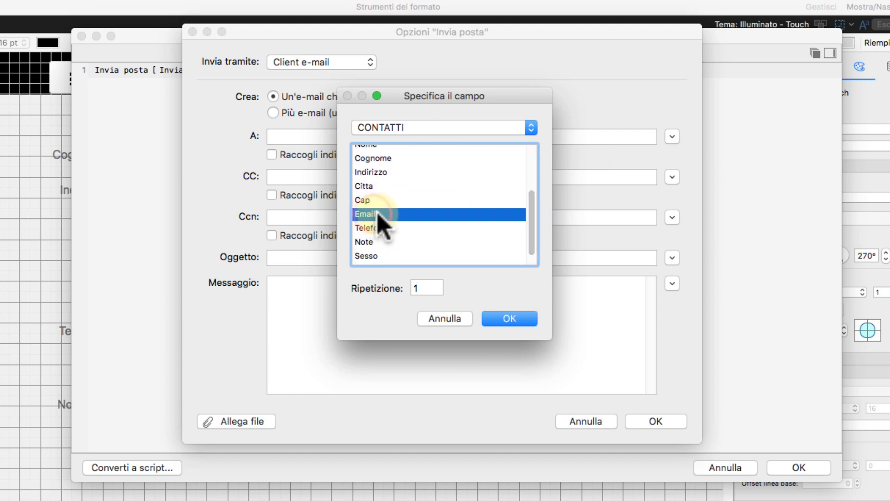
double_click(406, 214)
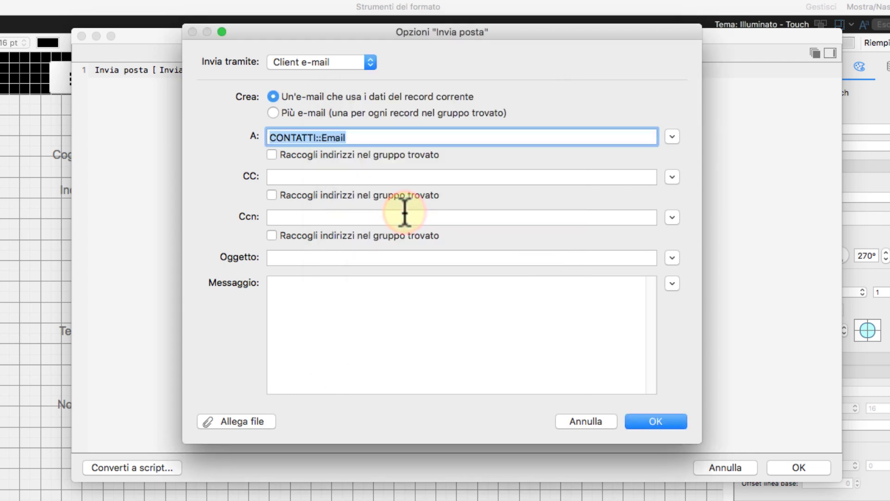